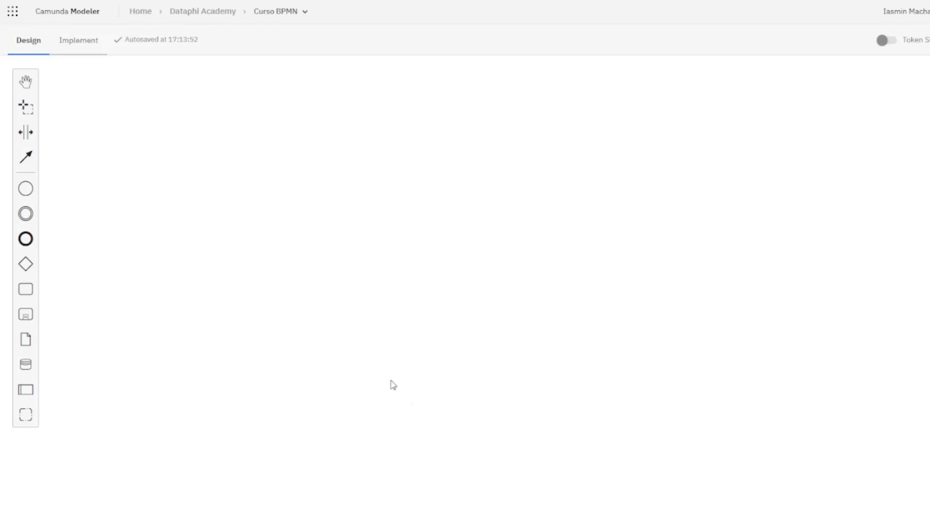
Create two empty pools stacked directly against each other and widen both to the same length across the canvas.
click(25, 390)
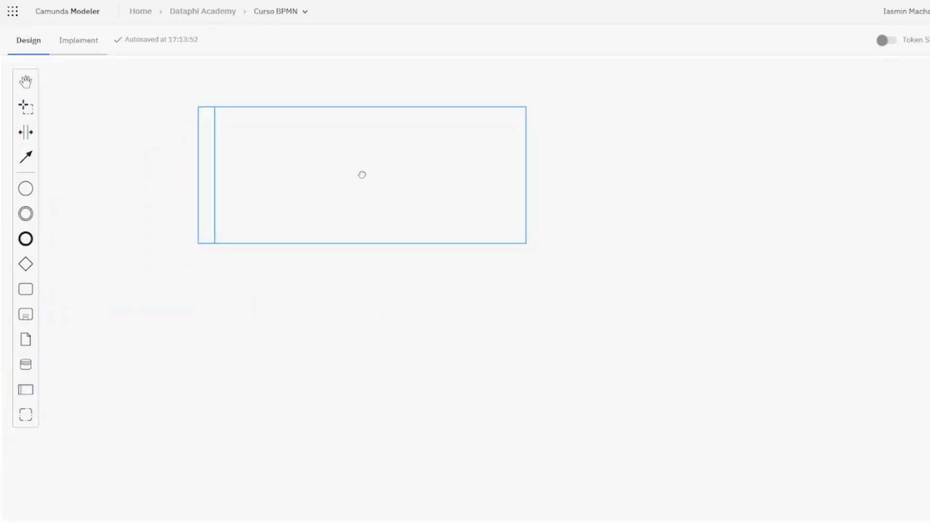
click(346, 164)
drag(513, 164, 775, 170)
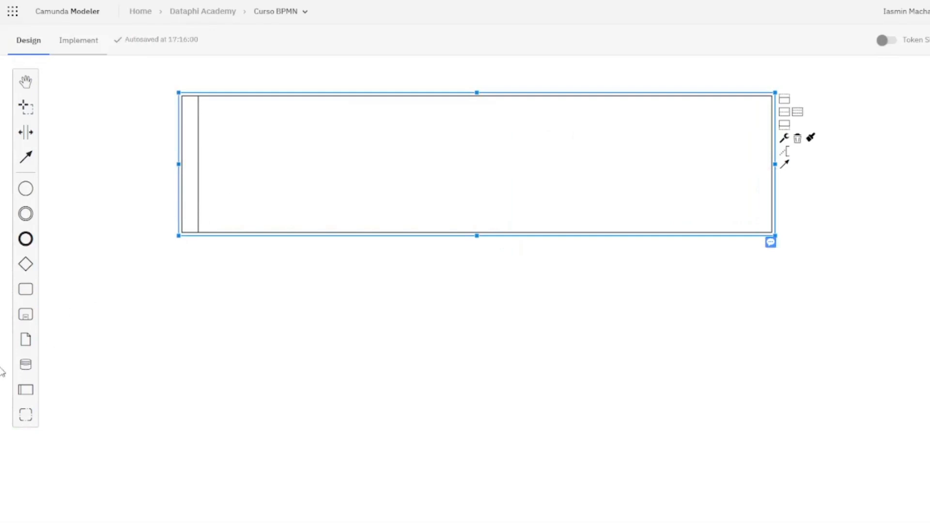
click(26, 390)
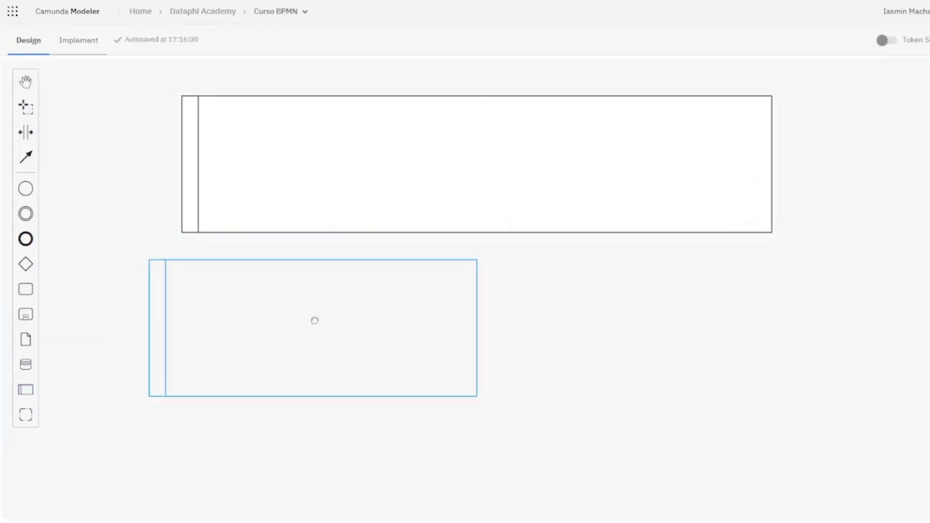
click(345, 300)
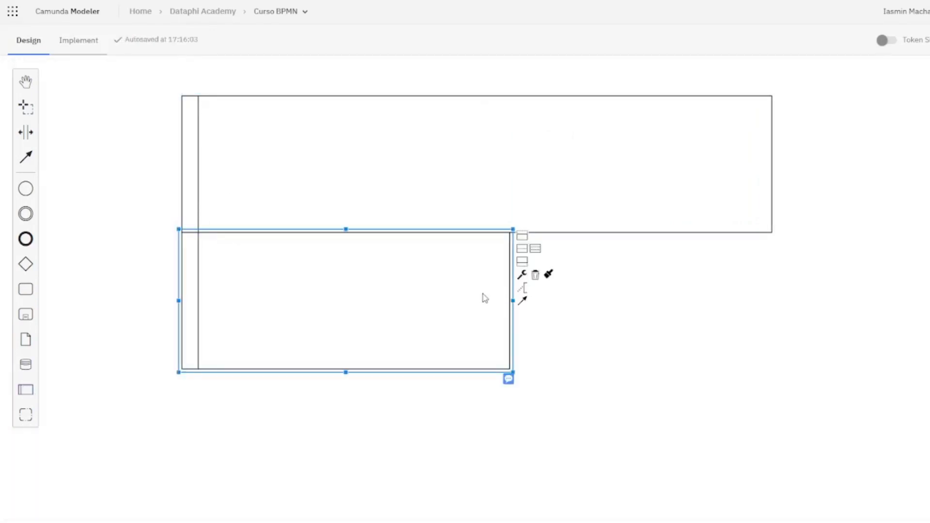
drag(510, 301, 767, 309)
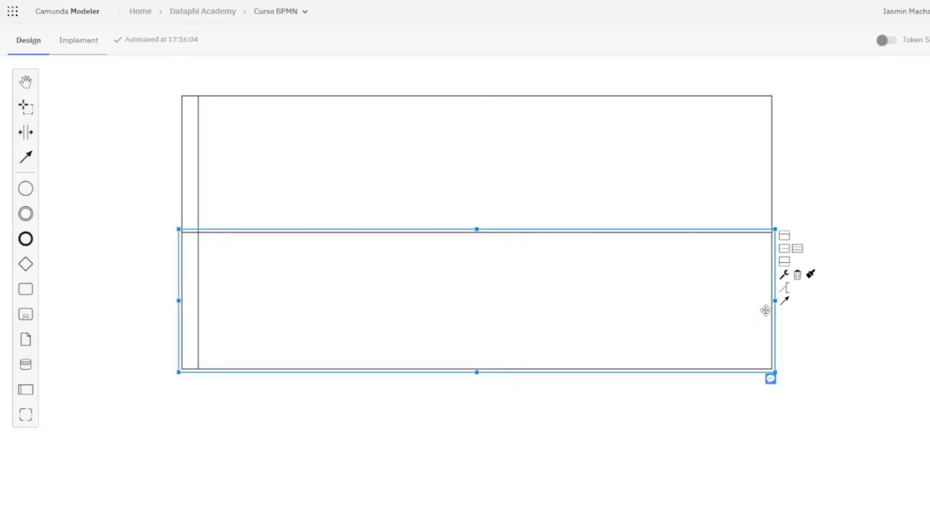
Name the upper pool "Analista Administrativo" and the lower pool "Analista de Compras".
click(193, 168)
double_click(192, 168)
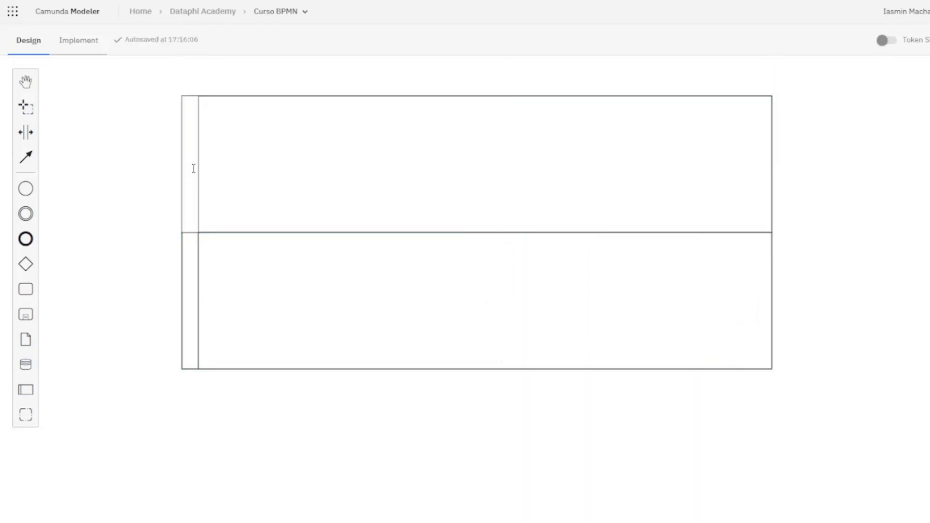
text(Analista Ndministrativo)
key(Return)
double_click(190, 304)
text(Apoi)
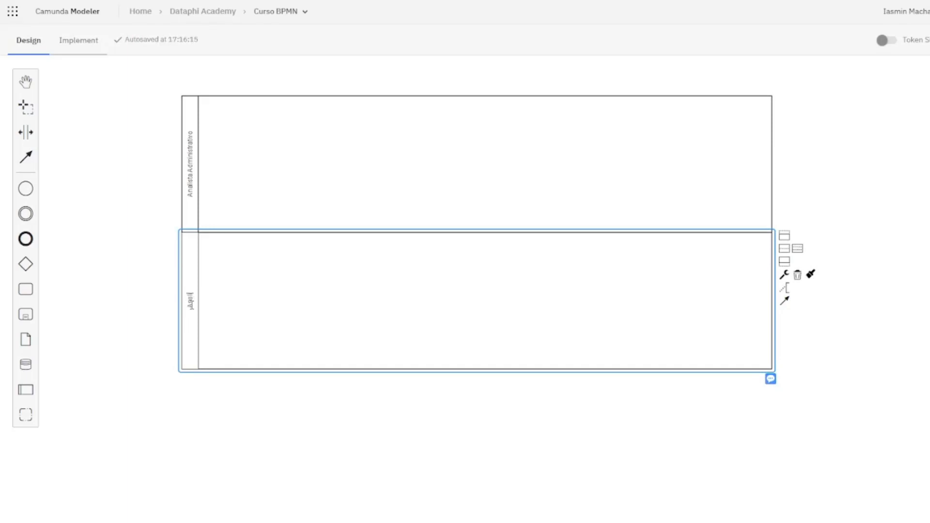
text(sta de Compras)
key(Return)
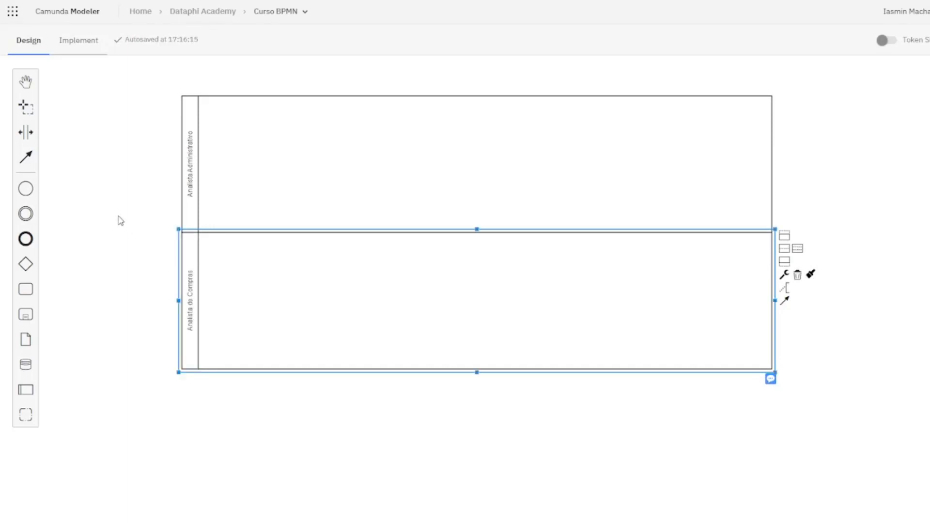
click(120, 221)
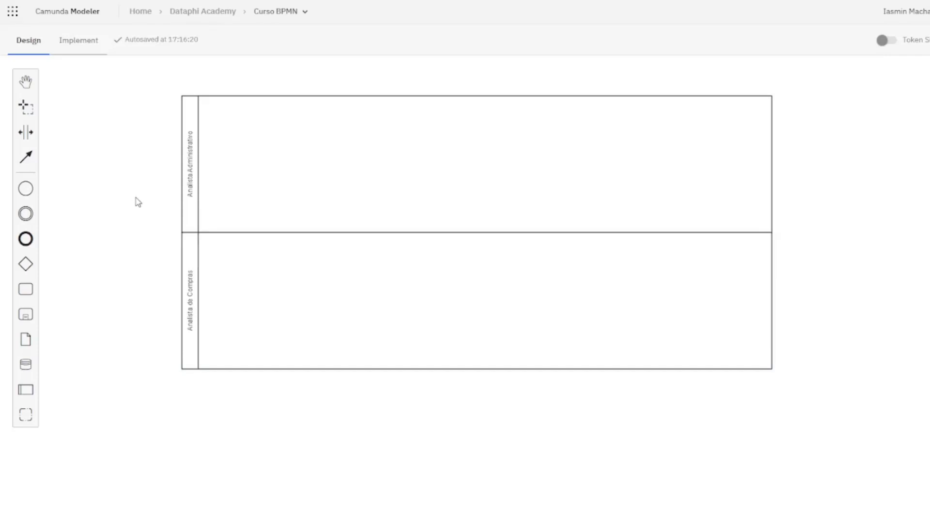
click(768, 213)
click(101, 157)
Place a start event at the beginning of the Analista Administrativo pool and append a task named "Preencher a solicitação de compra".
click(25, 189)
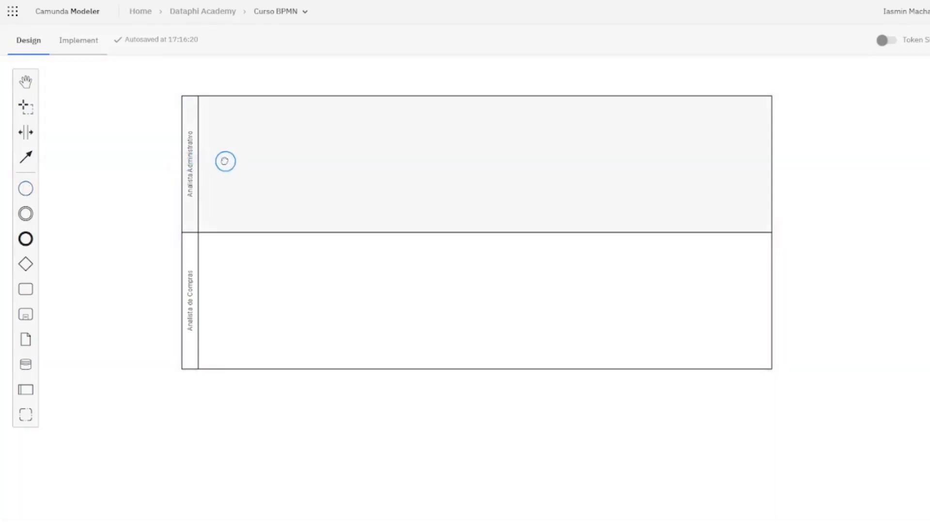
click(221, 140)
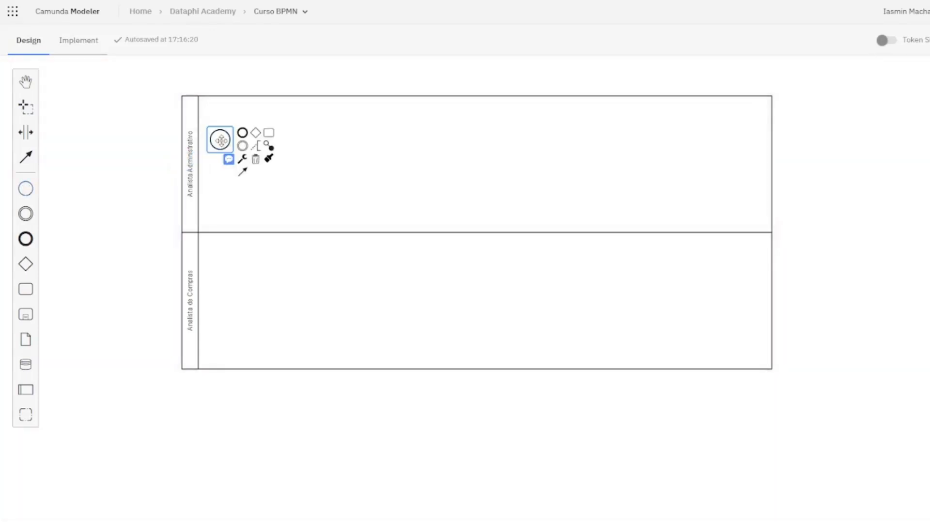
click(267, 133)
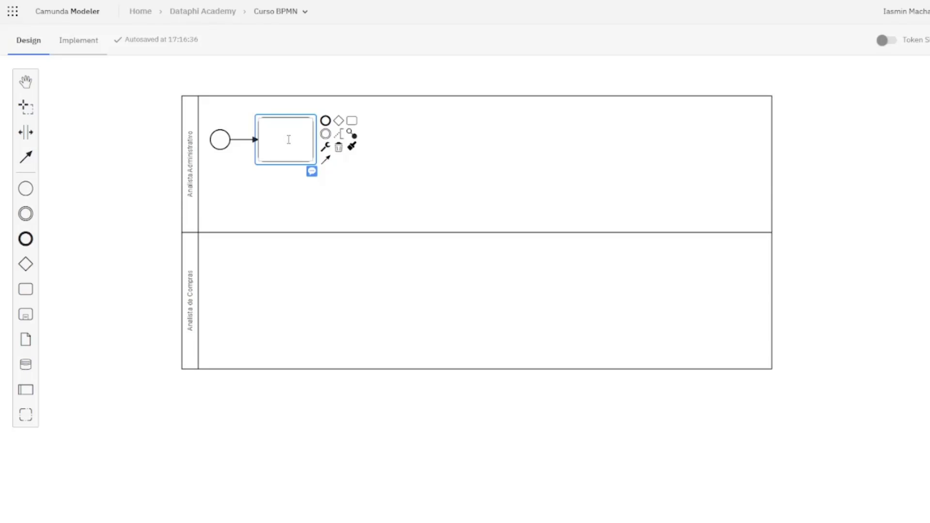
text(Preencher a solicitação de compra)
click(116, 153)
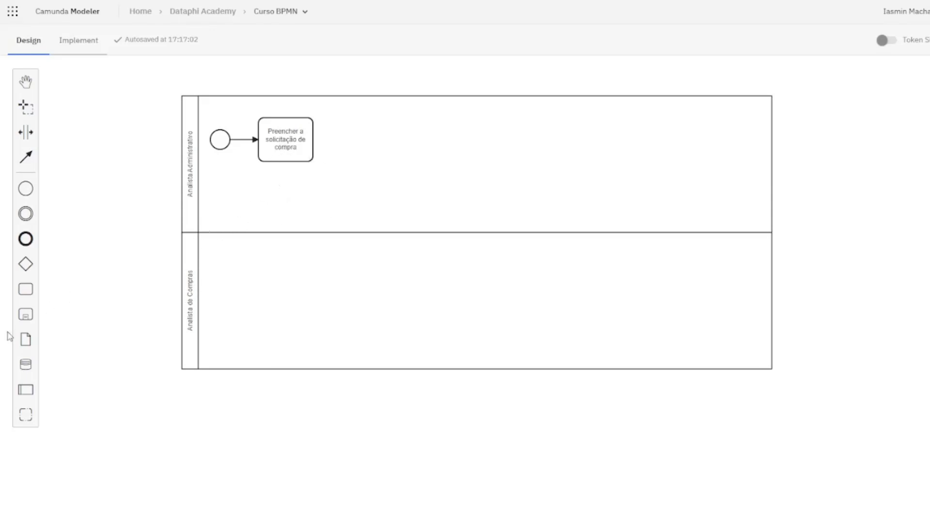
Add a data object named "Solicitação de compra" just below the "Preencher a solicitação de compra" task.
drag(26, 339, 86, 304)
drag(295, 204, 286, 190)
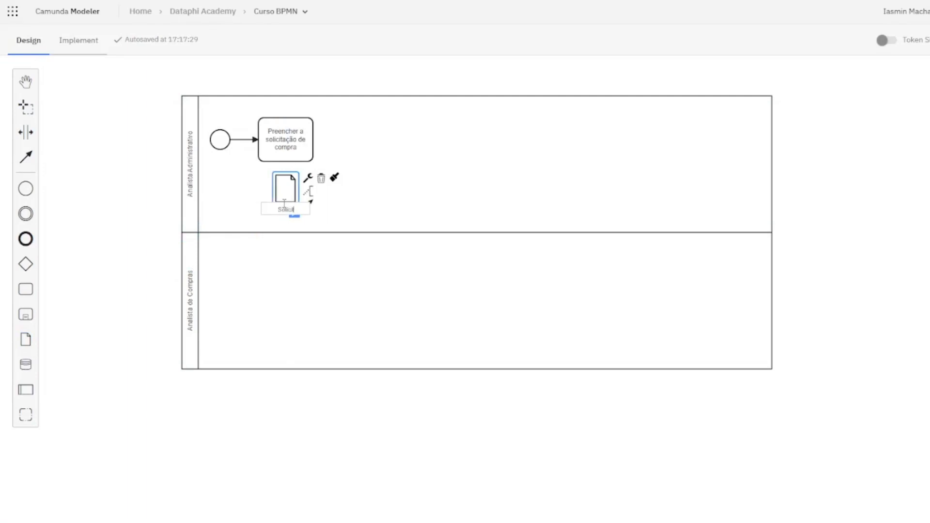
text(Solicitação de compra)
click(102, 182)
drag(286, 190, 286, 195)
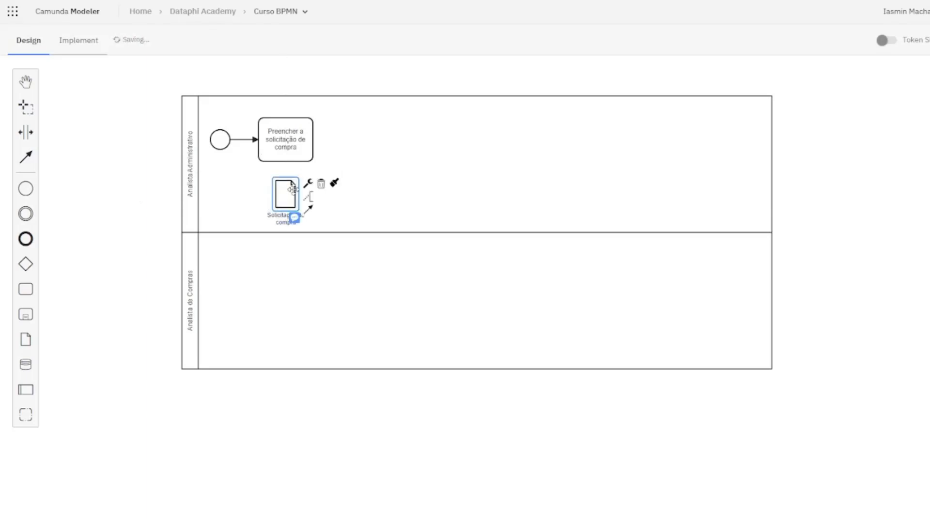
Connect the "Preencher a solicitação de compra" task to the data object below it.
click(293, 151)
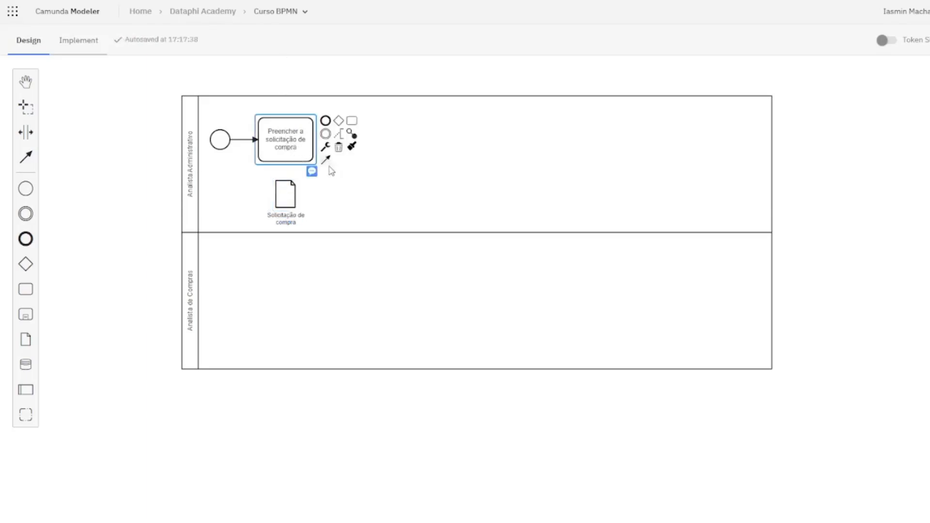
drag(325, 160, 285, 194)
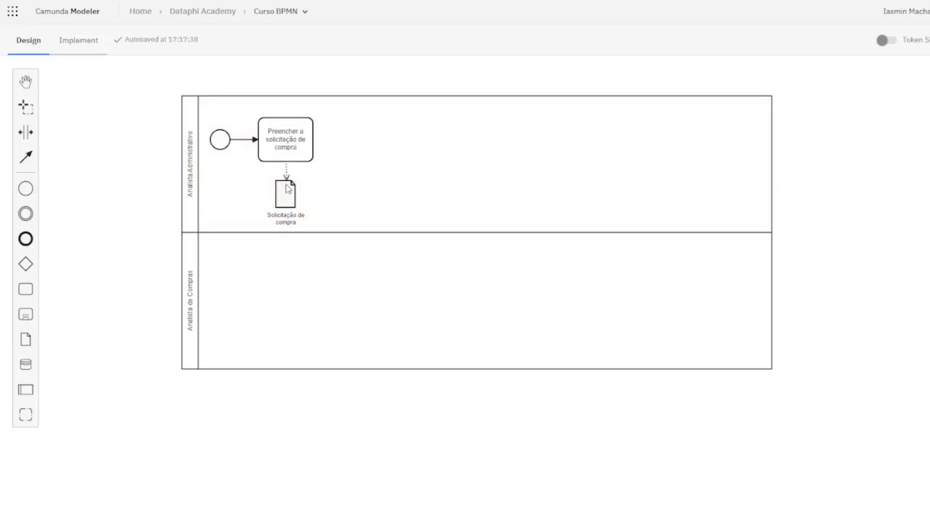
click(135, 203)
Append a task named "Enviar a solicitação de compra ao setor de Compras" after the "Preencher a solicitação de compra" task.
click(301, 152)
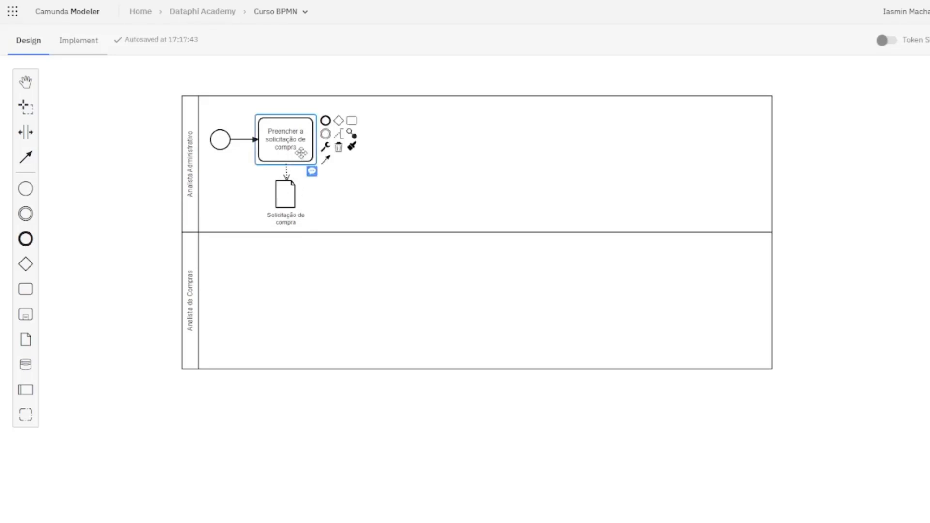
click(351, 125)
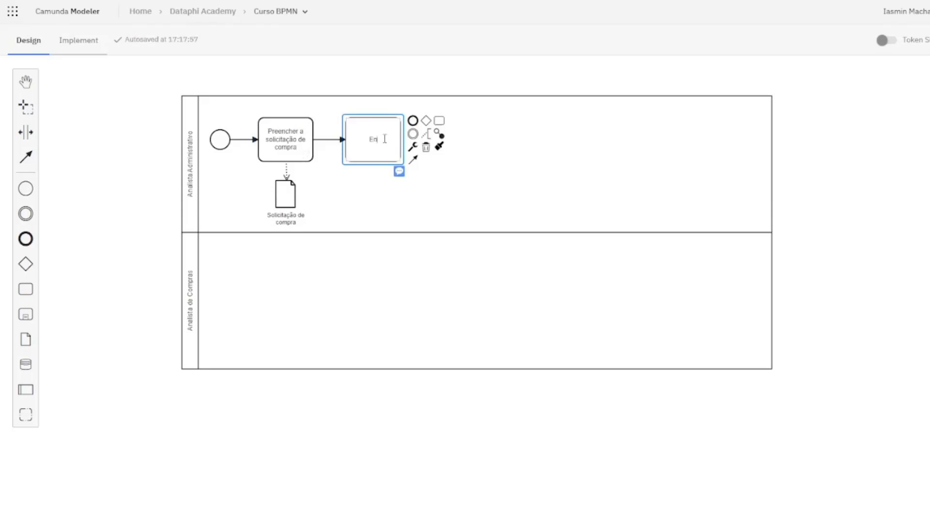
text(Enviar a solicitação de compra ao setor de)
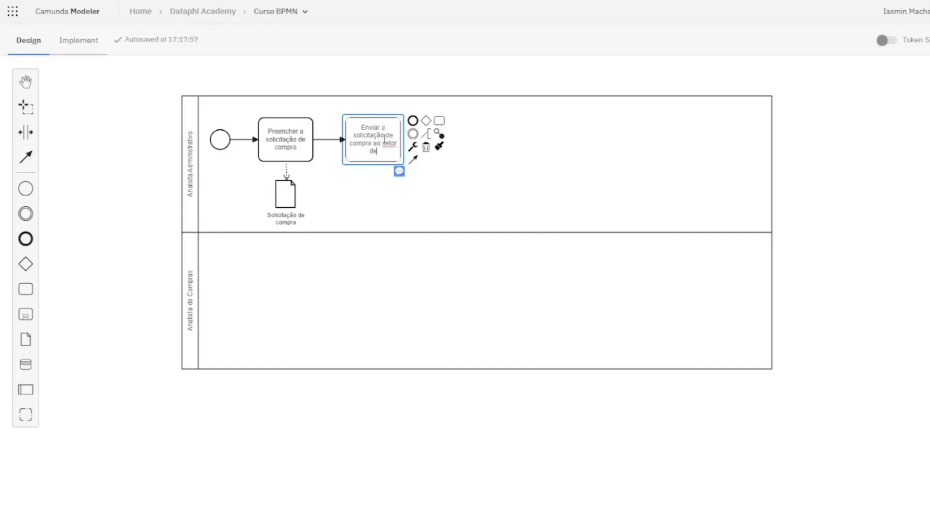
text( Compras)
click(409, 79)
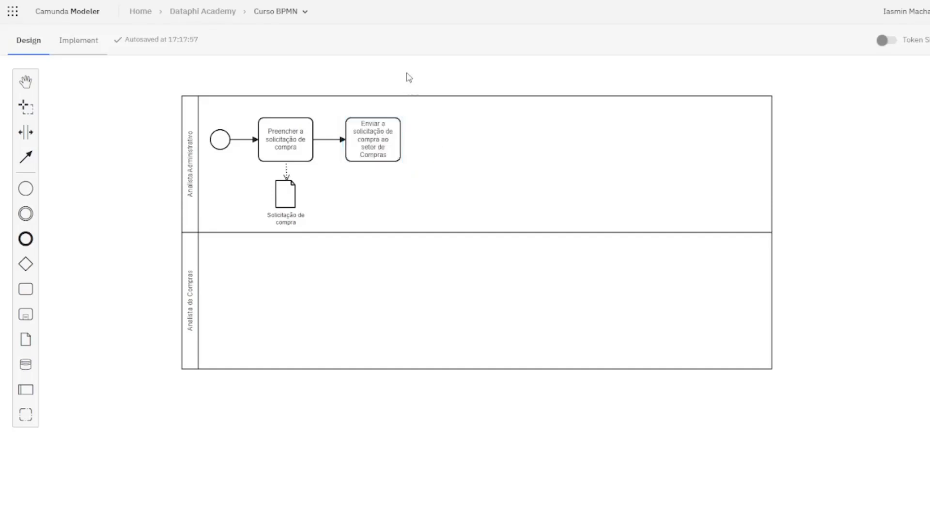